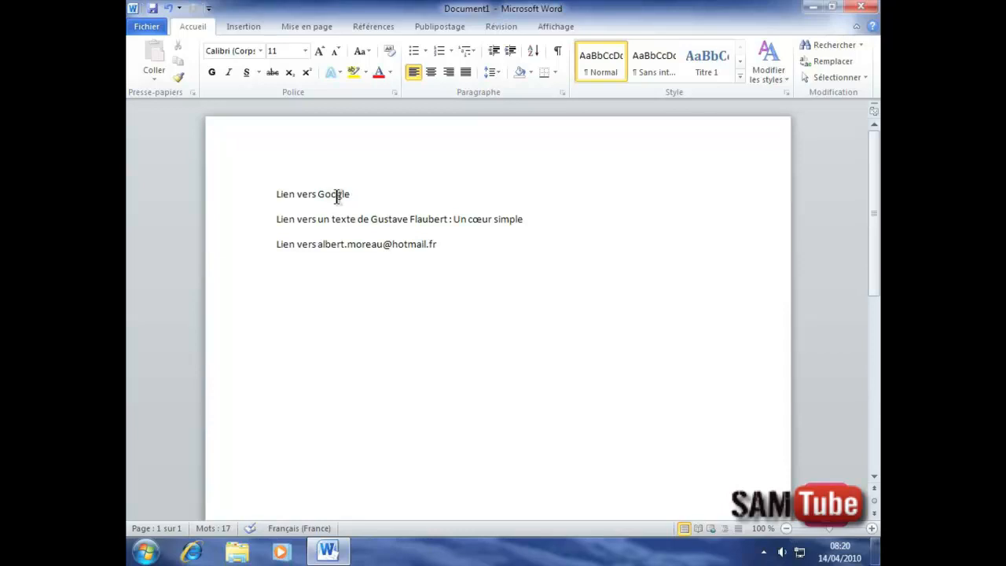
{"action": "double_click", "coordinate": [336, 195]}
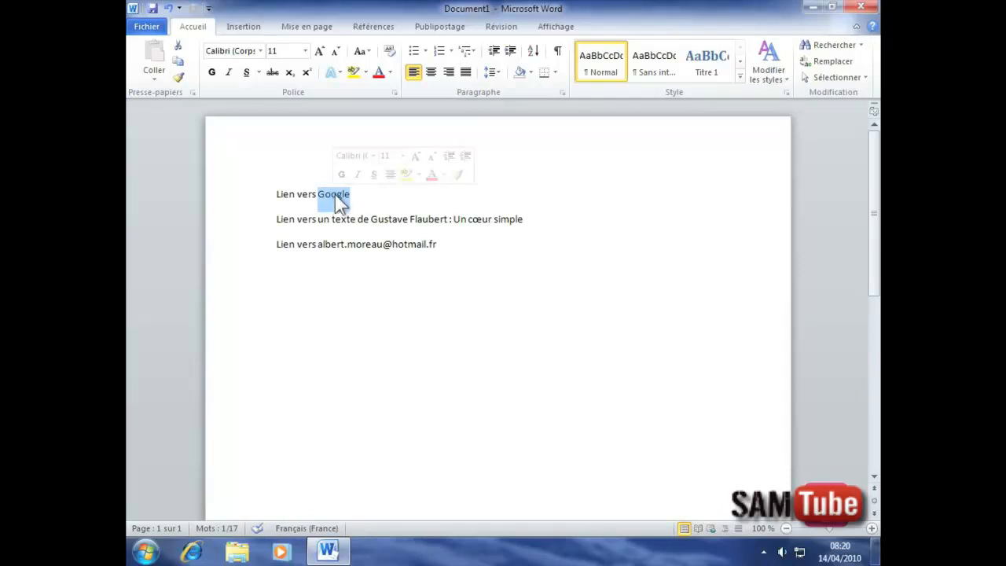
{"action": "left_click", "coordinate": [246, 29]}
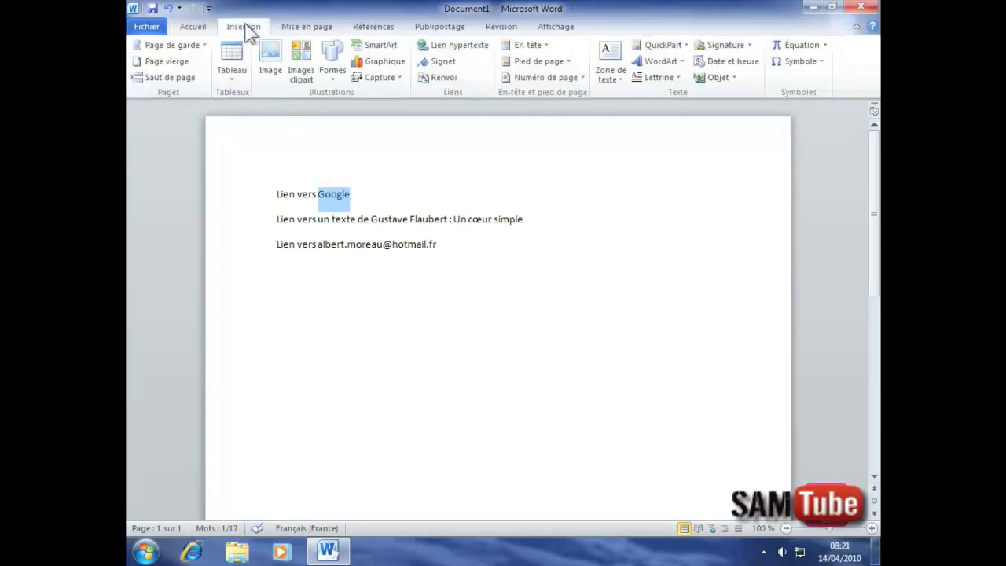
{"action": "left_click", "coordinate": [454, 47]}
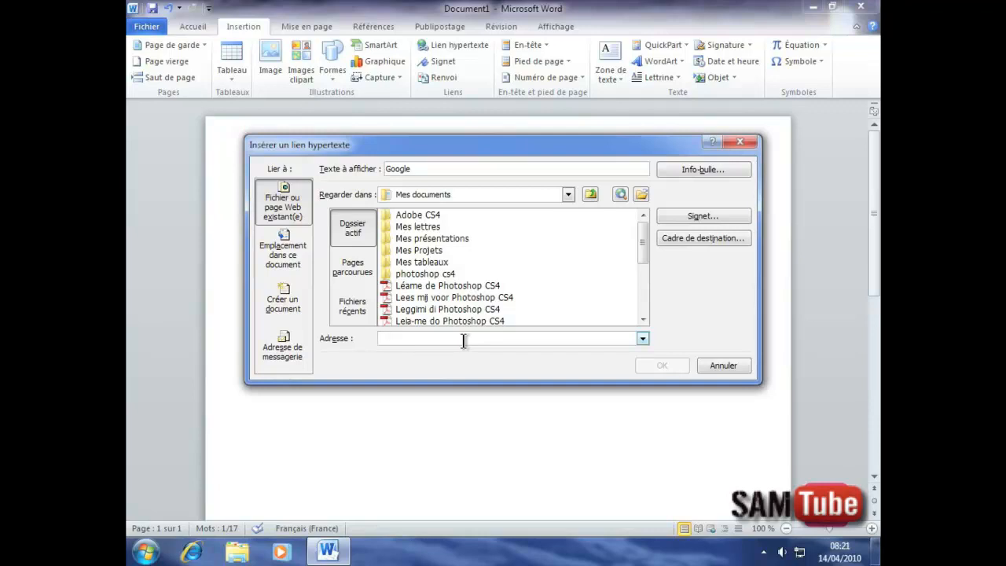
{"action": "type", "text": "http"}
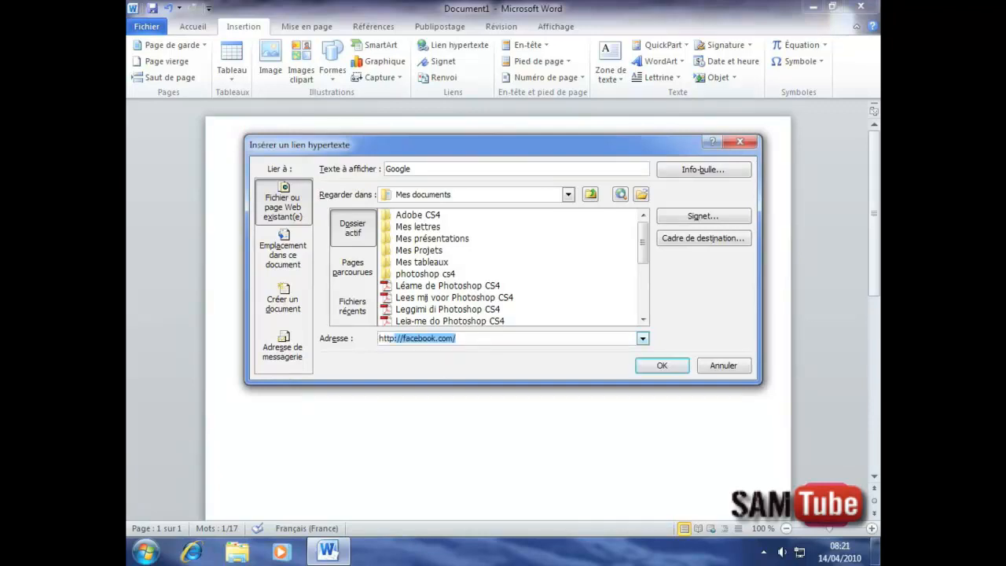
{"action": "type", "text": "://go"}
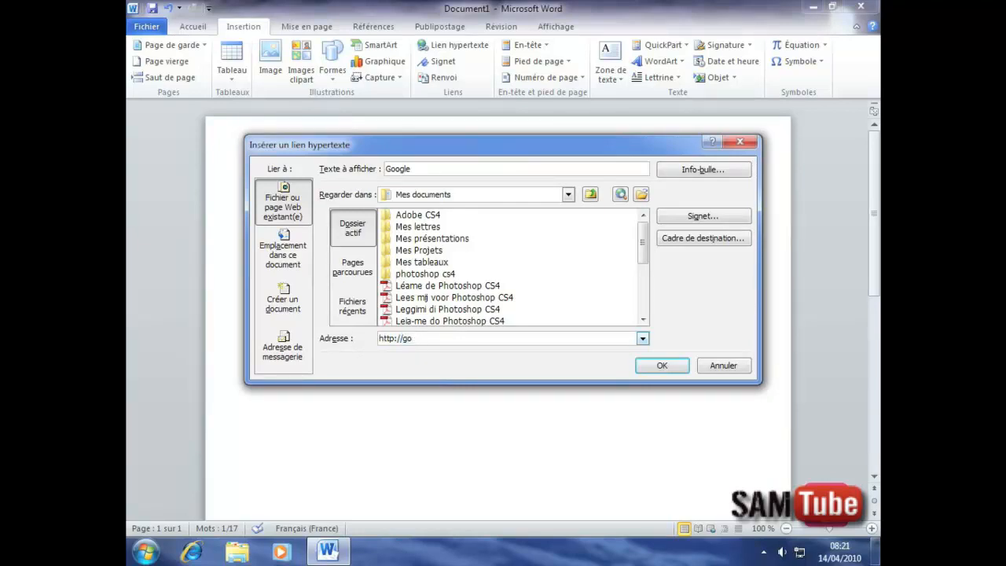
{"action": "type", "text": "ogle.fr"}
{"action": "left_click", "coordinate": [664, 365]}
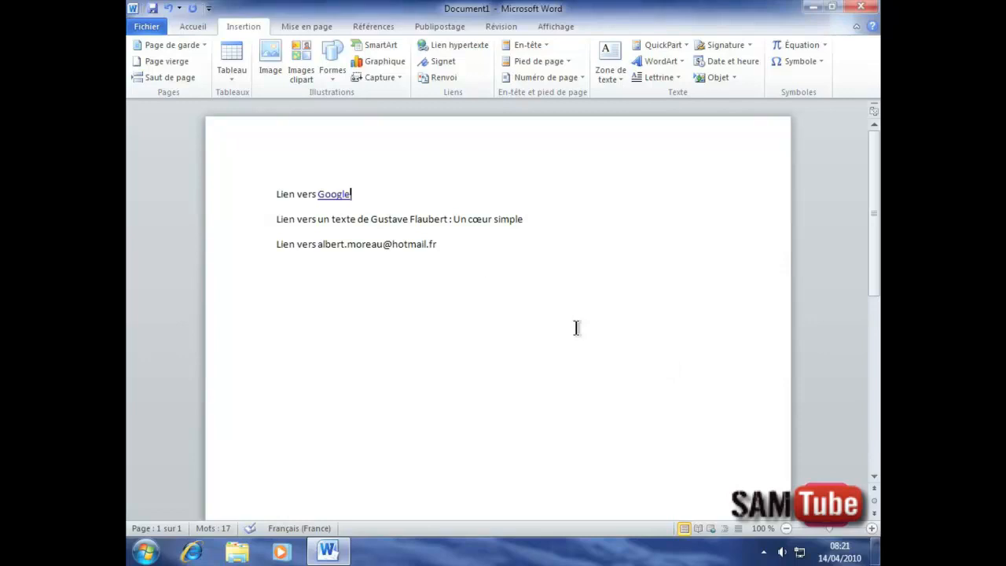
Follow the Google hyperlink to open google.fr in the browser.
{"action": "right_click", "coordinate": [332, 196]}
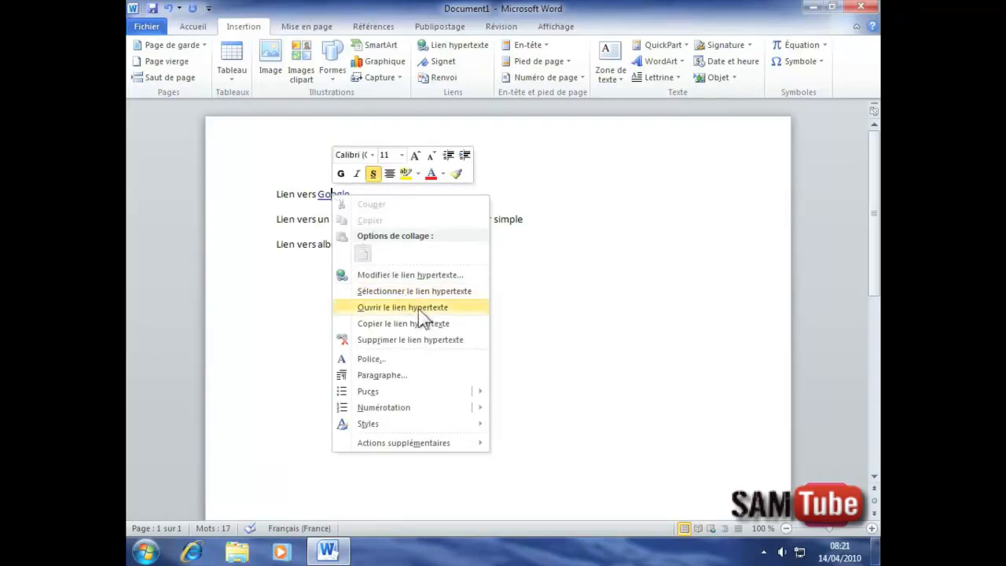
{"action": "left_click", "coordinate": [378, 308]}
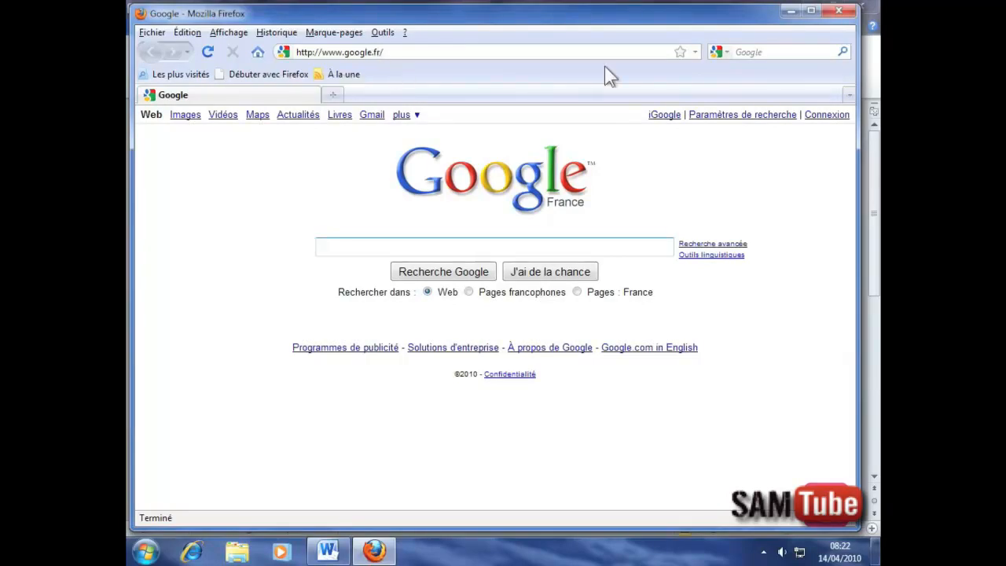
Close the Firefox window showing Google France to return to the Word document.
{"action": "left_click", "coordinate": [838, 11]}
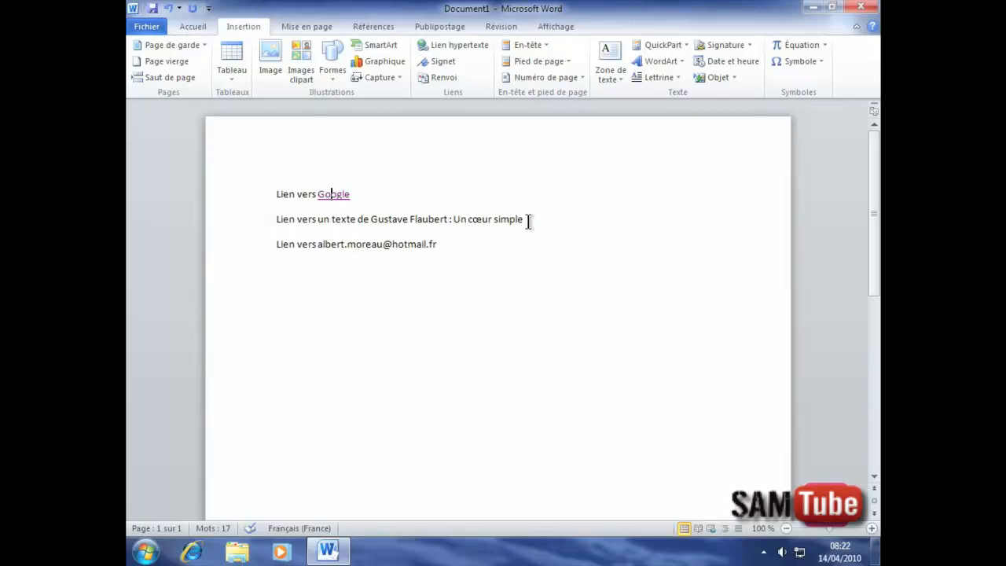
Link 'Un cœur simple' to the Desktop file Flaubert - Un Coeur Simple.docx.
{"action": "left_click_drag", "start_coordinate": [526, 220], "coordinate": [460, 221]}
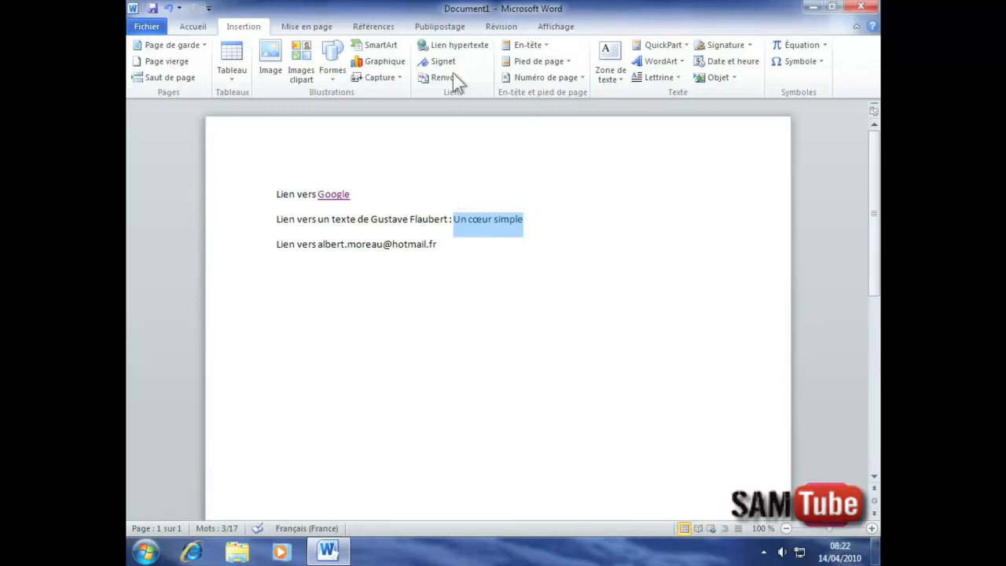
{"action": "left_click", "coordinate": [454, 45]}
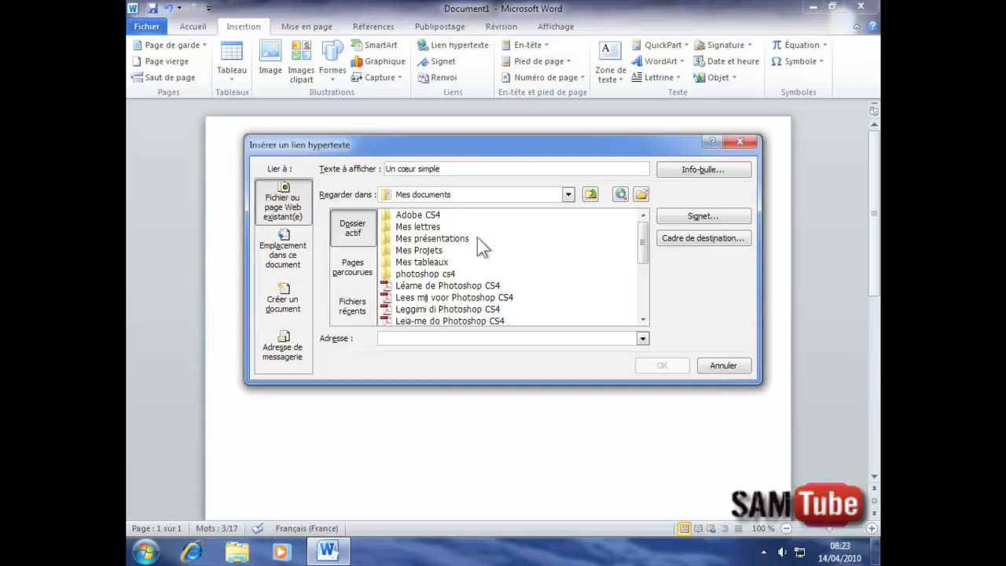
{"action": "left_click", "coordinate": [567, 194]}
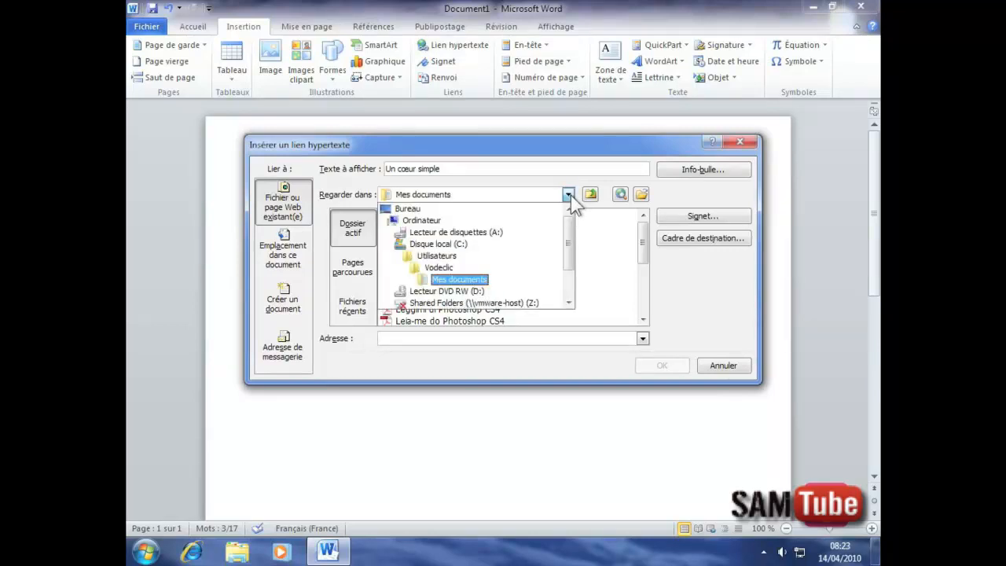
{"action": "left_click", "coordinate": [409, 209]}
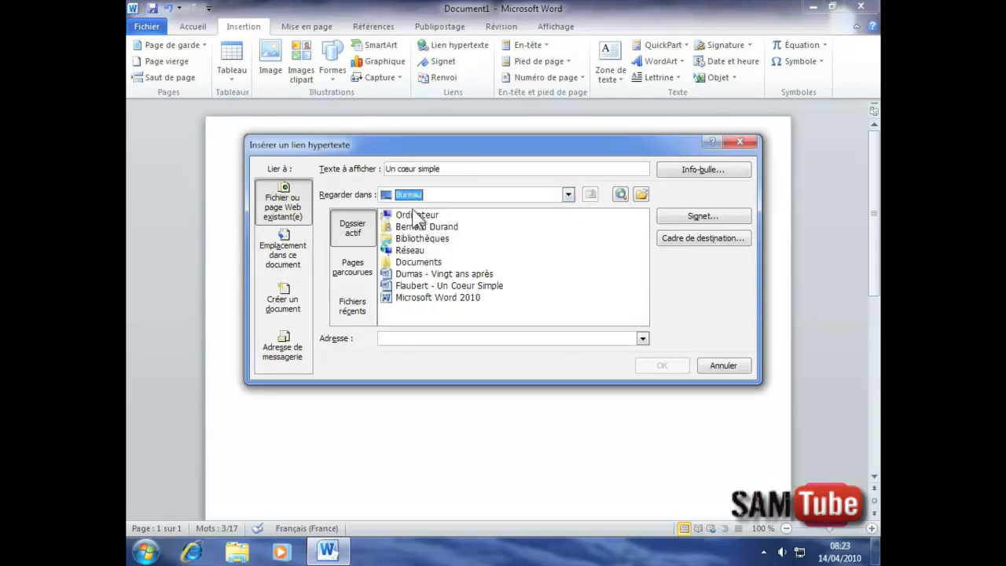
{"action": "left_click", "coordinate": [425, 286]}
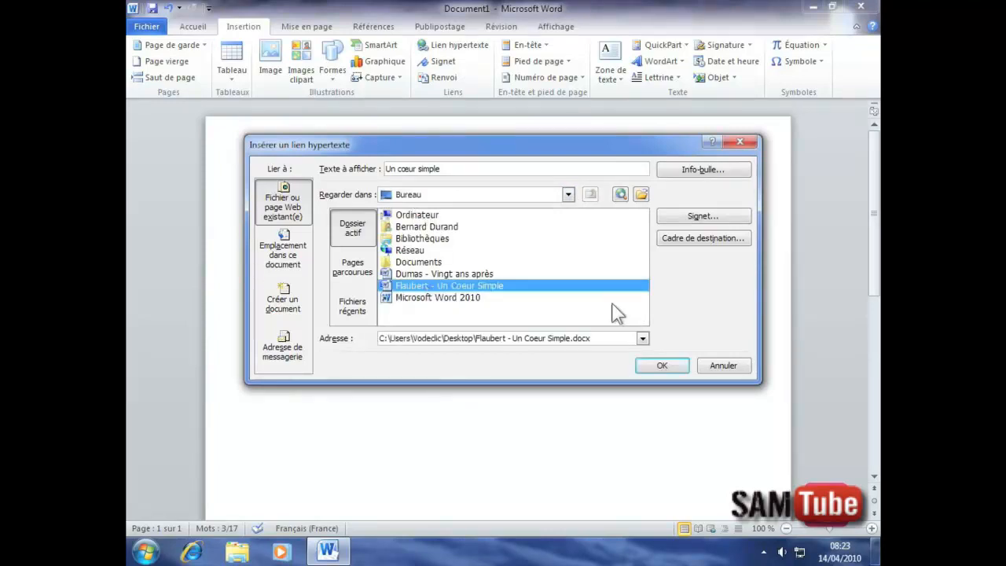
{"action": "left_click", "coordinate": [661, 367]}
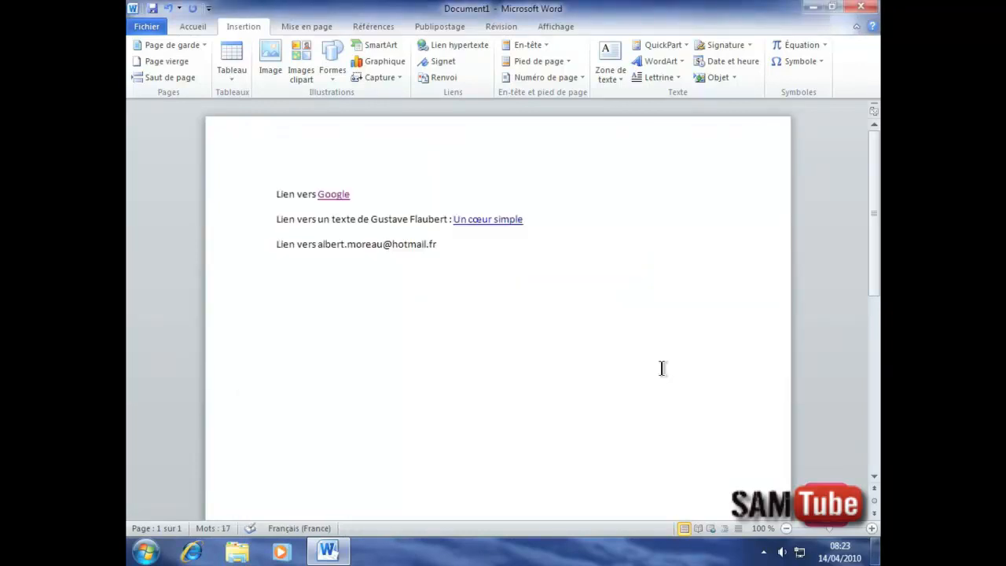
{"action": "mouse_move", "coordinate": [465, 228]}
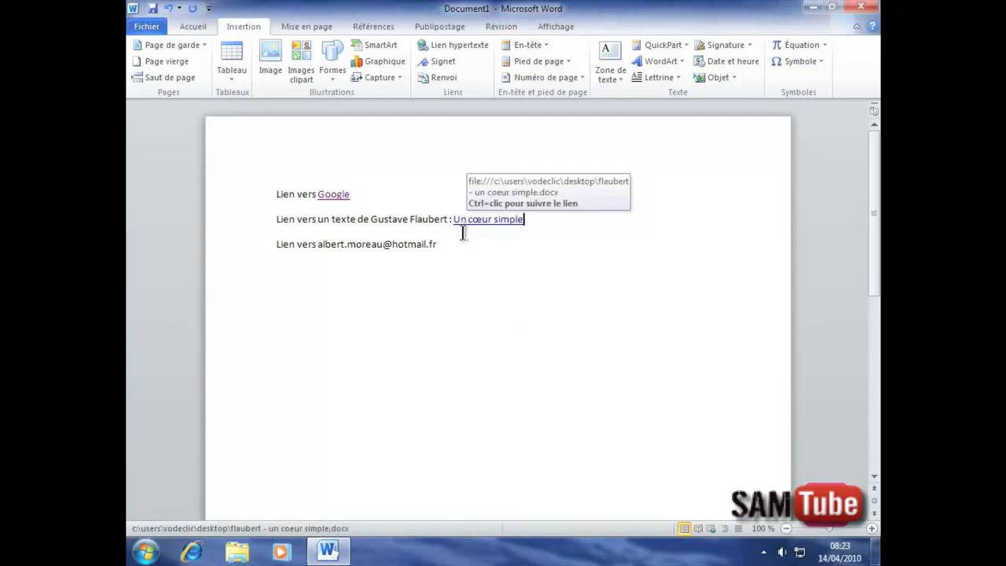
Follow the Un cœur simple link and accept the security warning to open the Flaubert document.
{"action": "right_click", "coordinate": [473, 220]}
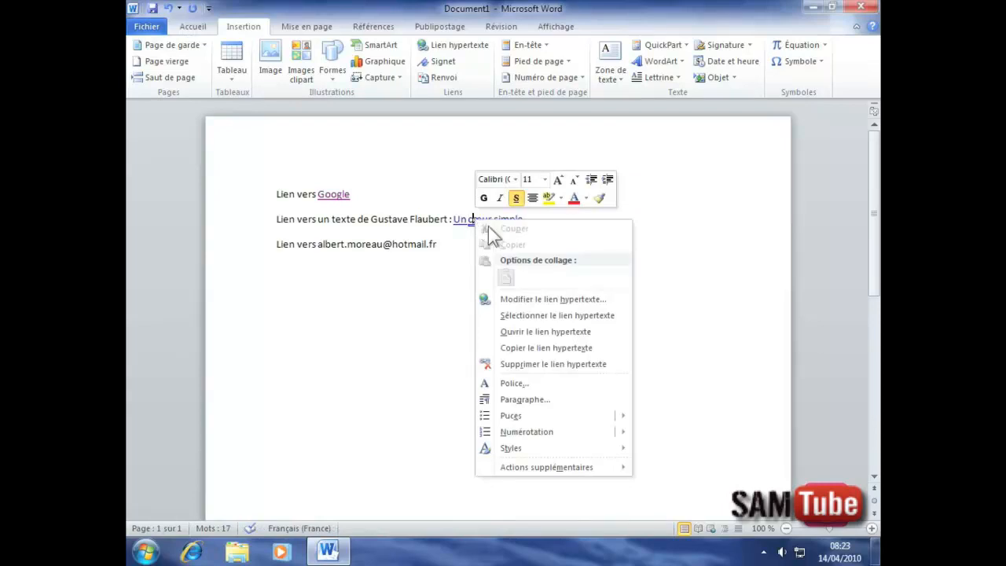
{"action": "left_click", "coordinate": [511, 331]}
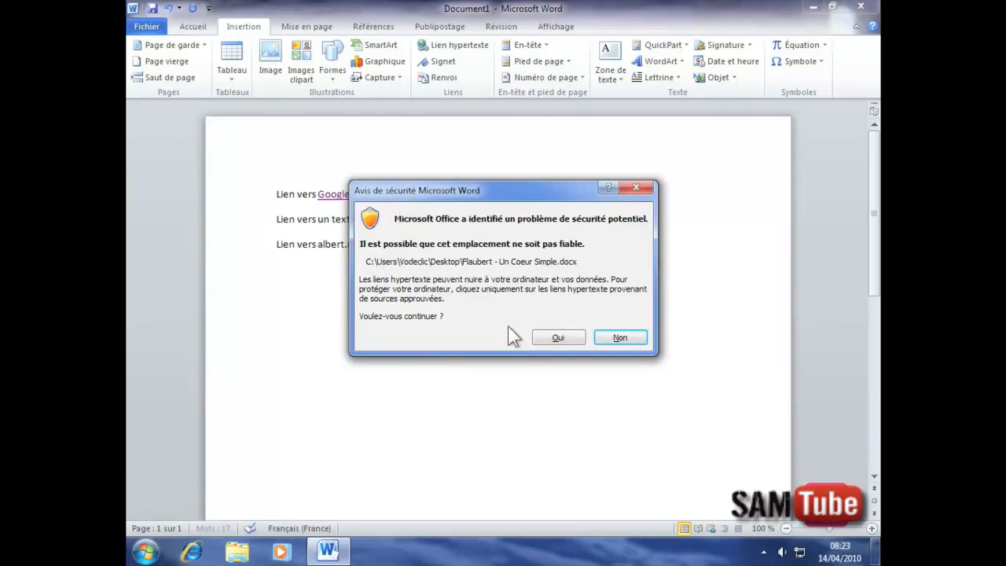
{"action": "left_click", "coordinate": [557, 337]}
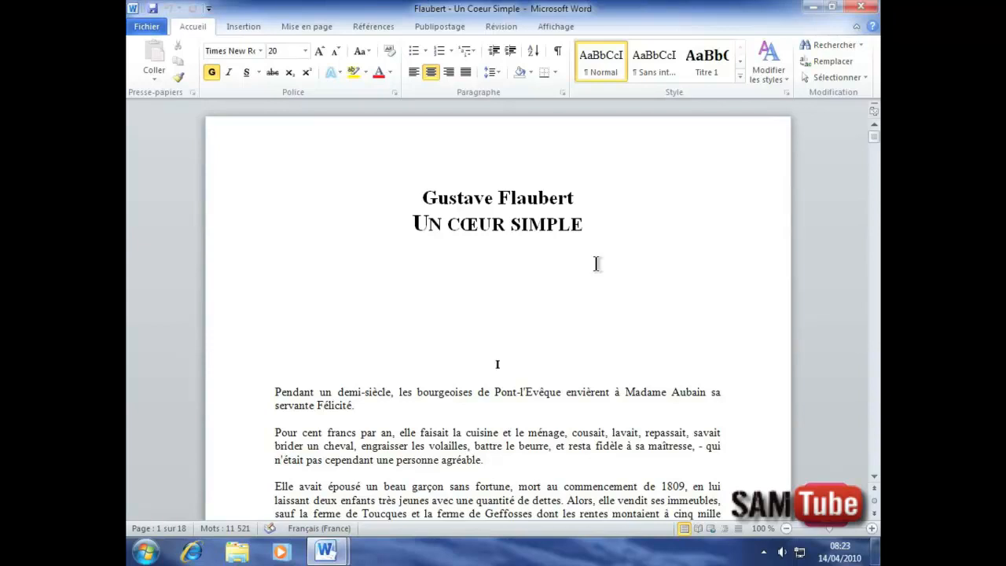
Close the Flaubert document, select the third-line e-mail address and choose an e-mail address link.
{"action": "left_click", "coordinate": [861, 9]}
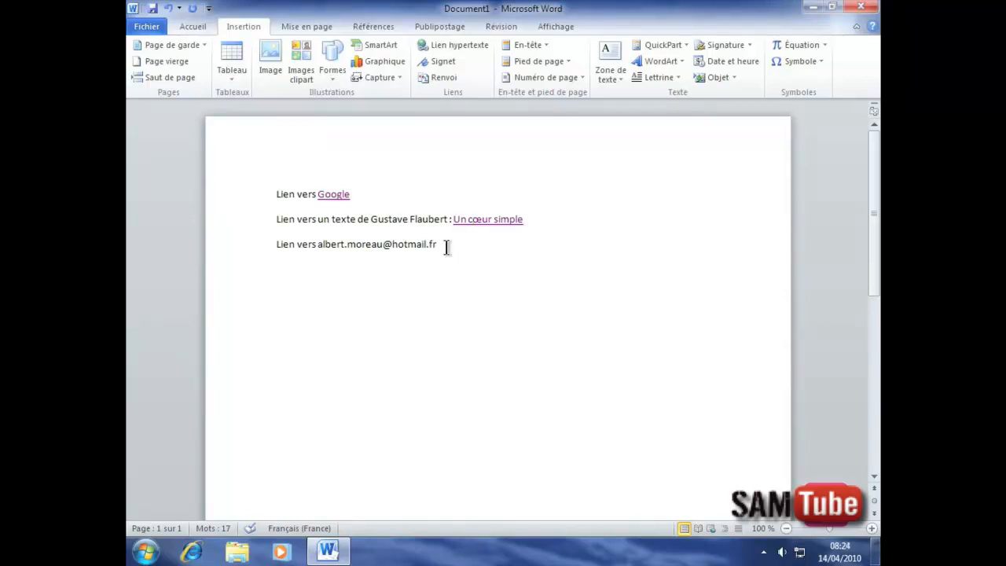
{"action": "left_click_drag", "start_coordinate": [438, 244], "coordinate": [331, 247]}
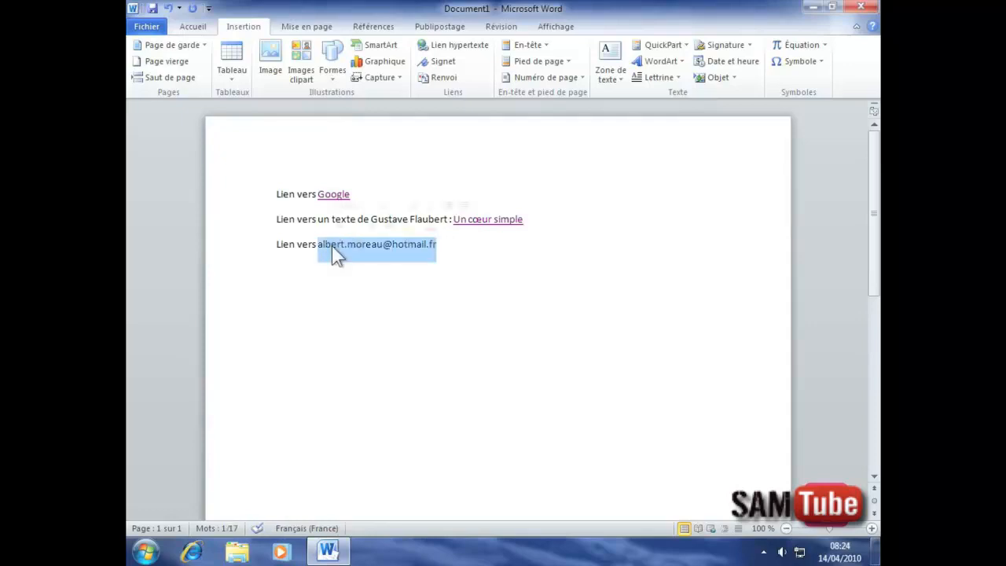
{"action": "left_click", "coordinate": [442, 45]}
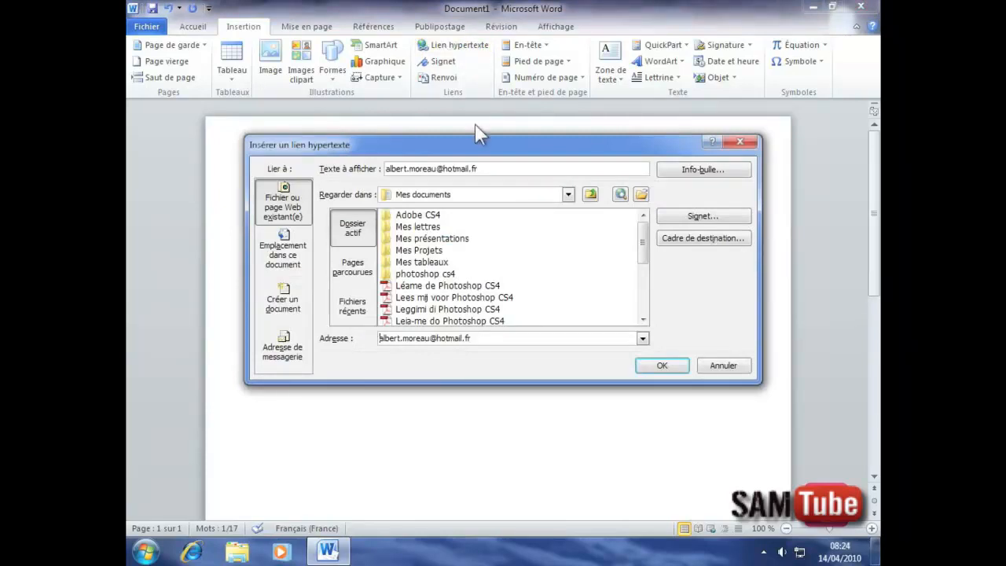
{"action": "left_click", "coordinate": [286, 237]}
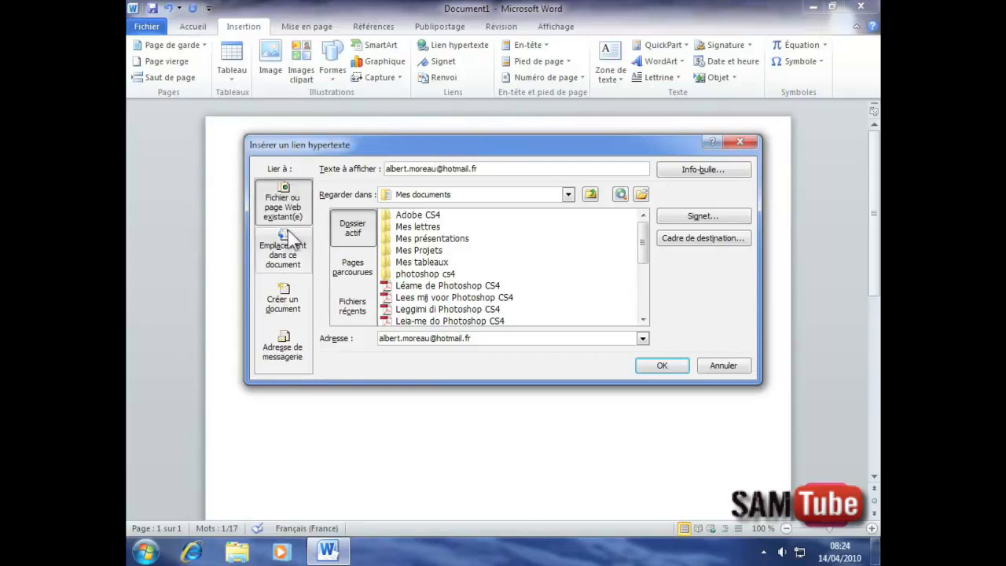
{"action": "left_click", "coordinate": [281, 349]}
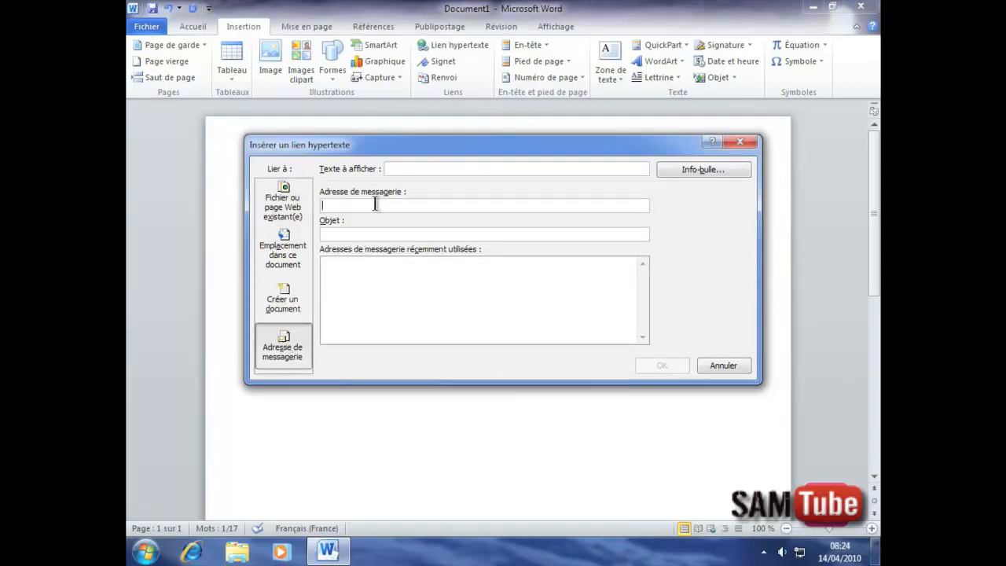
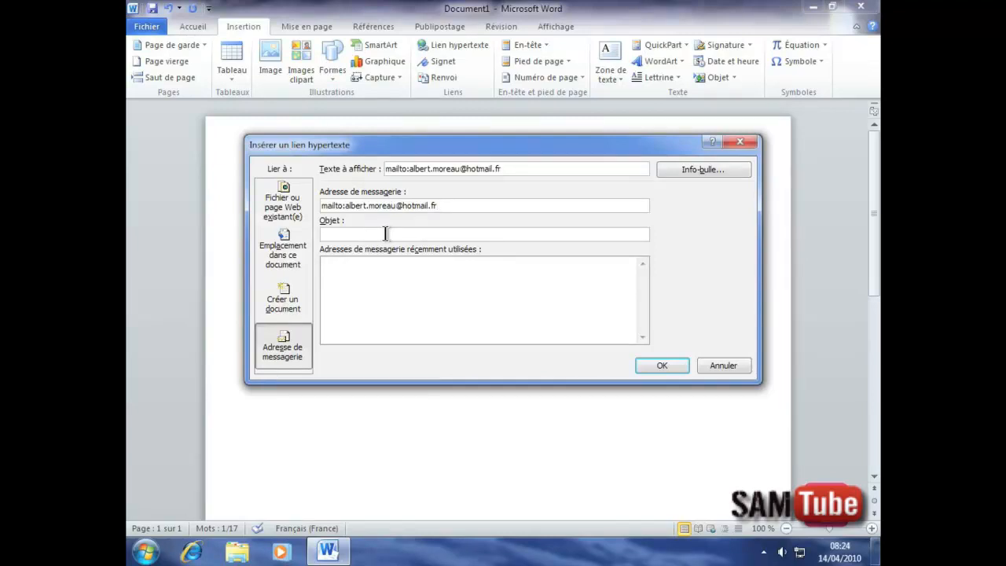
Enter the recipient's address with subject 'Nouveau message', confirm, and test-open the mailto link.
{"action": "left_click", "coordinate": [339, 234]}
{"action": "type", "text": "Nouveau"}
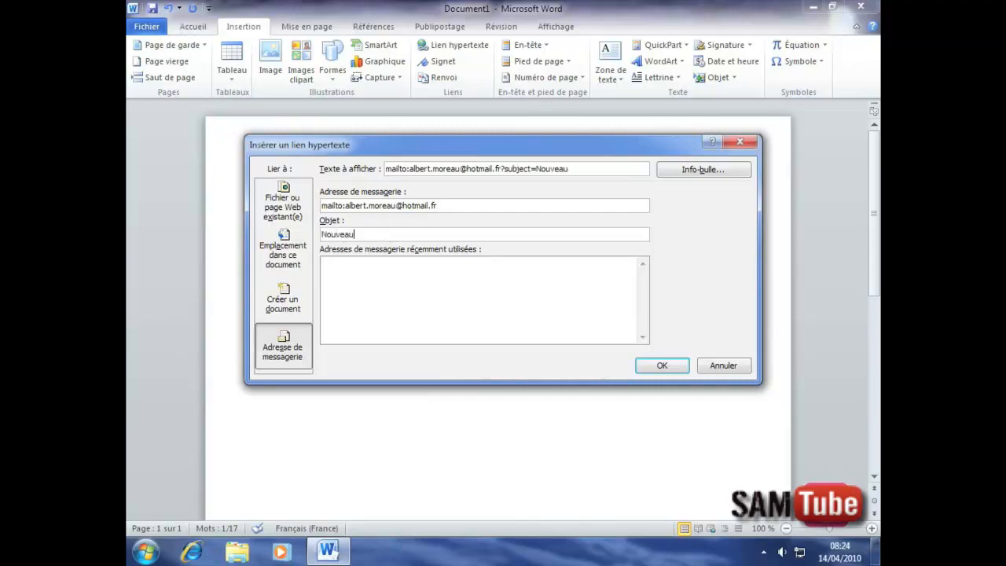
{"action": "type", "text": " message"}
{"action": "left_click", "coordinate": [663, 366]}
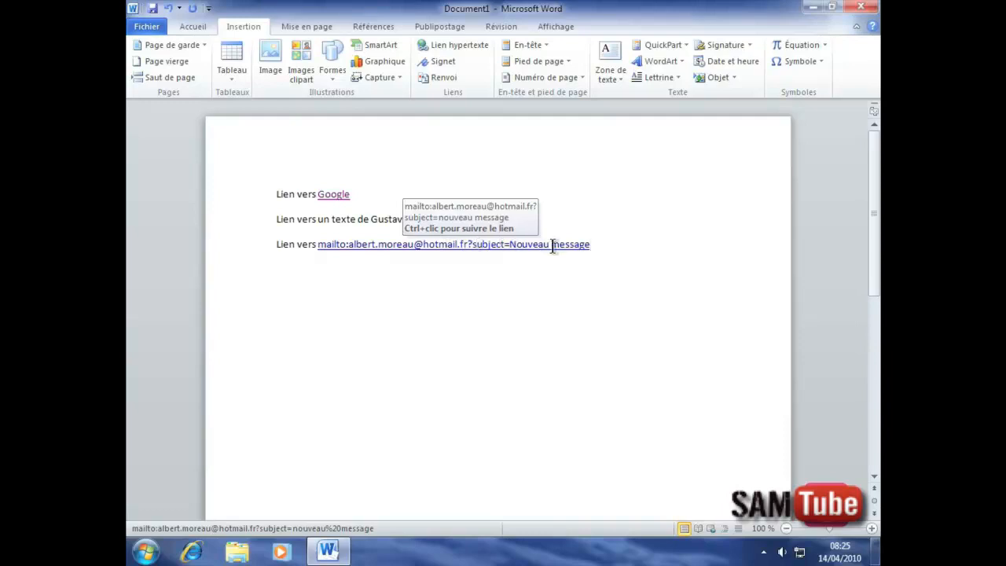
{"action": "right_click", "coordinate": [517, 246]}
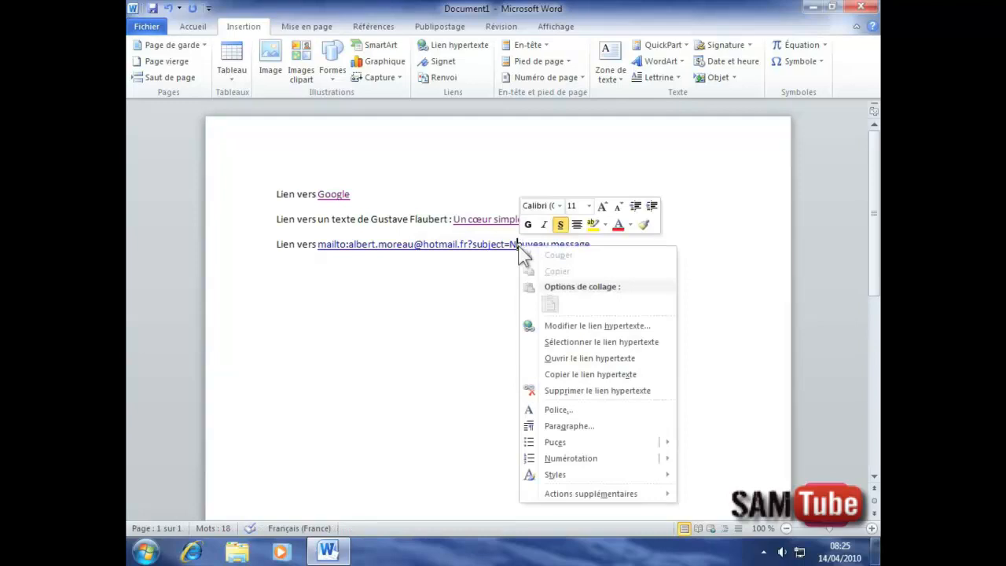
{"action": "left_click", "coordinate": [566, 358]}
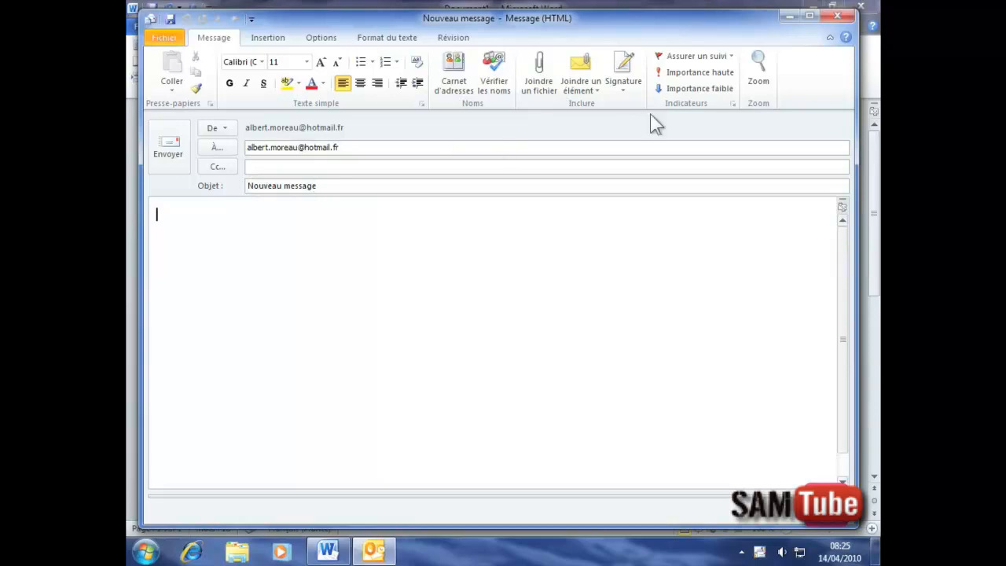
Close the Outlook test message without saving the draft.
{"action": "left_click", "coordinate": [839, 17]}
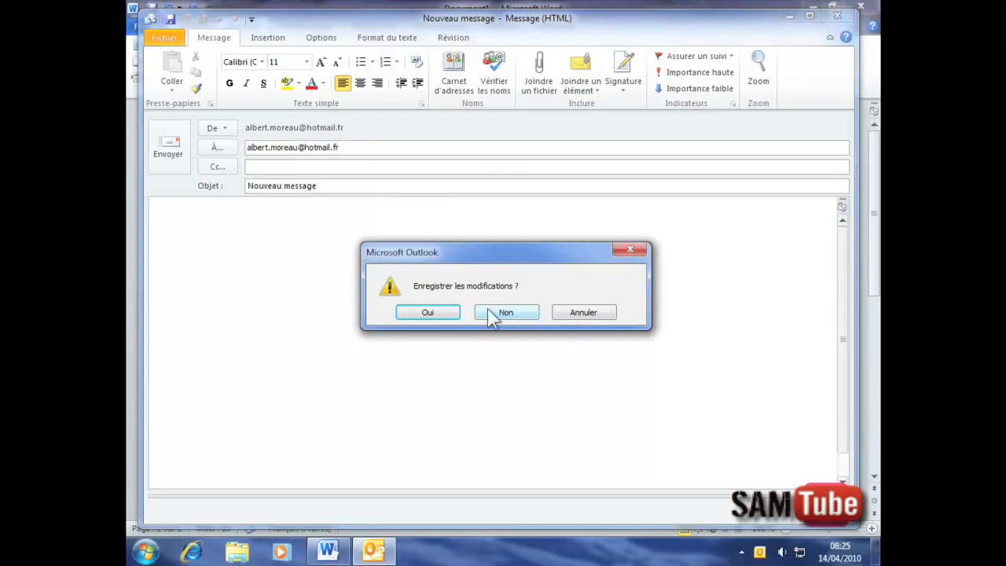
{"action": "left_click", "coordinate": [511, 312]}
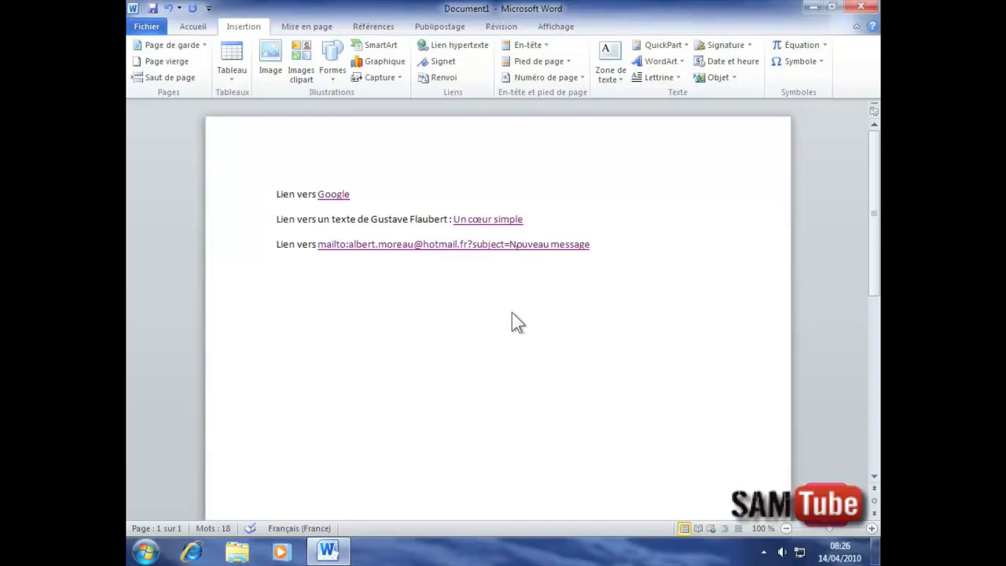
Remove the hyperlinks from the e-mail address and 'Un cœur simple', leaving only Google linked.
{"action": "right_click", "coordinate": [443, 245]}
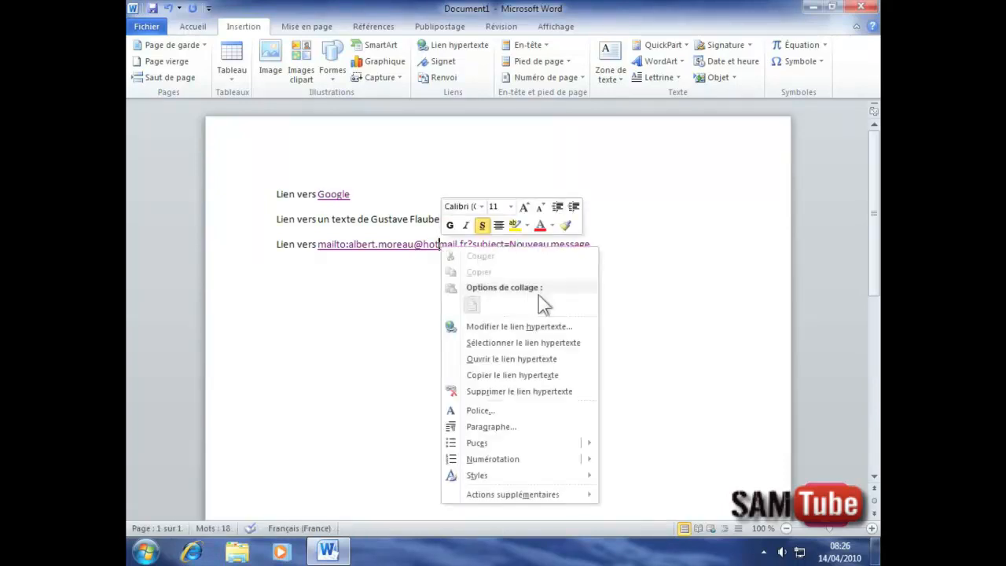
{"action": "left_click", "coordinate": [477, 392]}
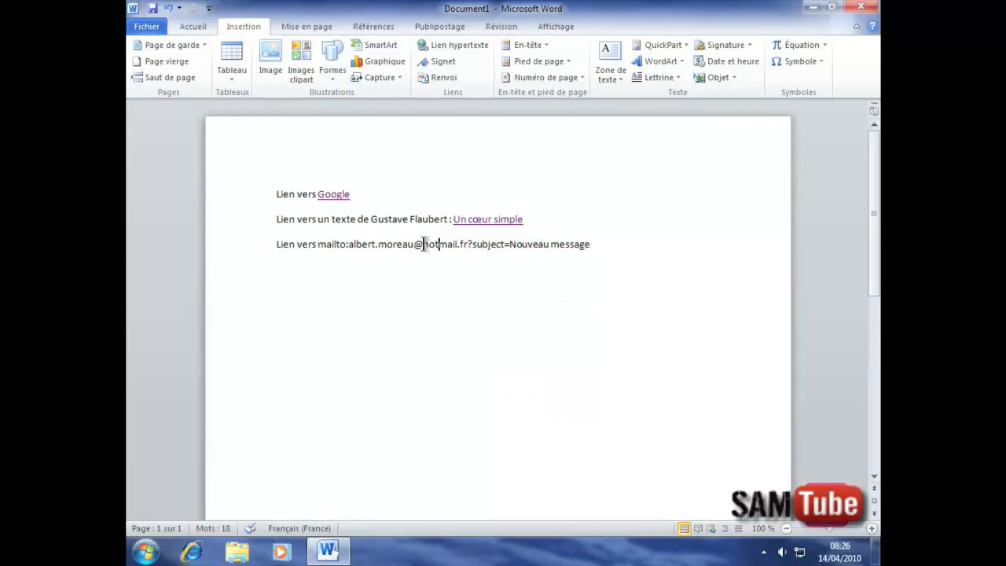
{"action": "mouse_move", "coordinate": [507, 218]}
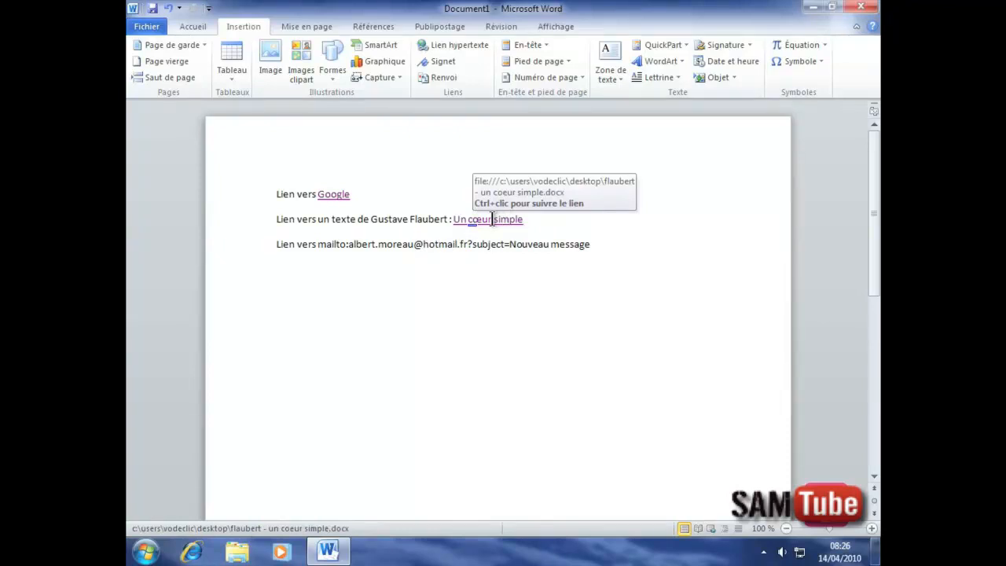
{"action": "right_click", "coordinate": [493, 220]}
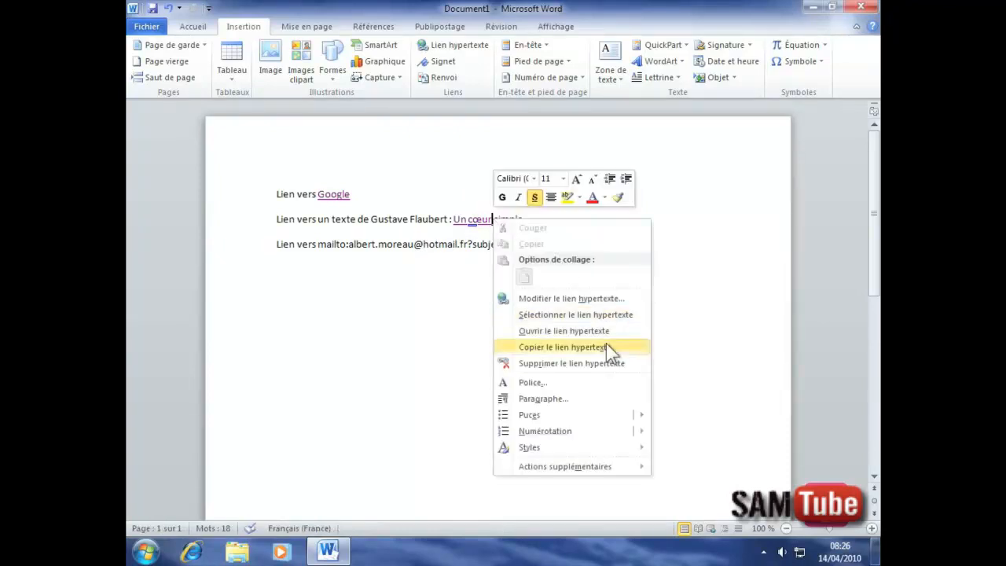
{"action": "left_click", "coordinate": [556, 363]}
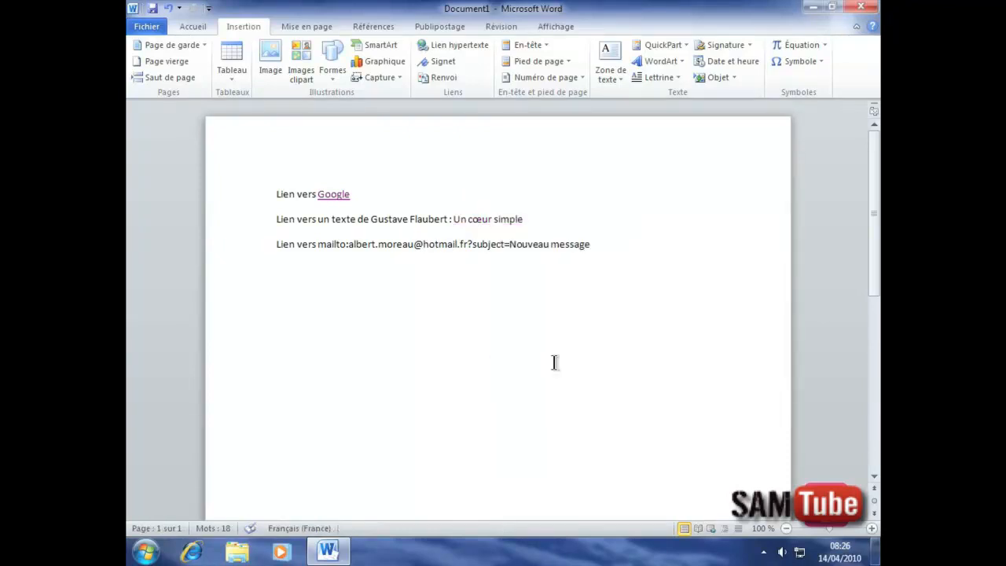